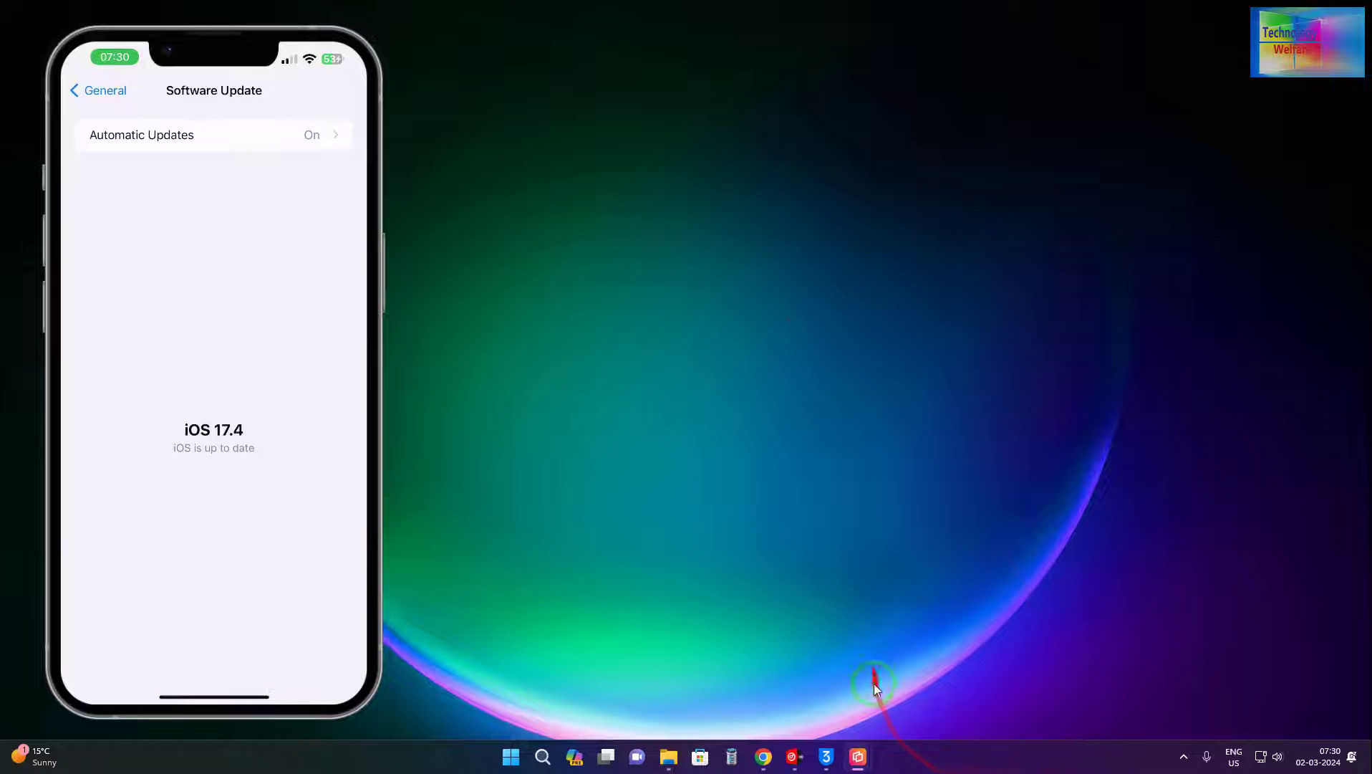
# Bring up 3uTools Easy Flash and permanently dismiss the Personal Hotspot warning with 'Don't remind again'
pyautogui.click(826, 757)
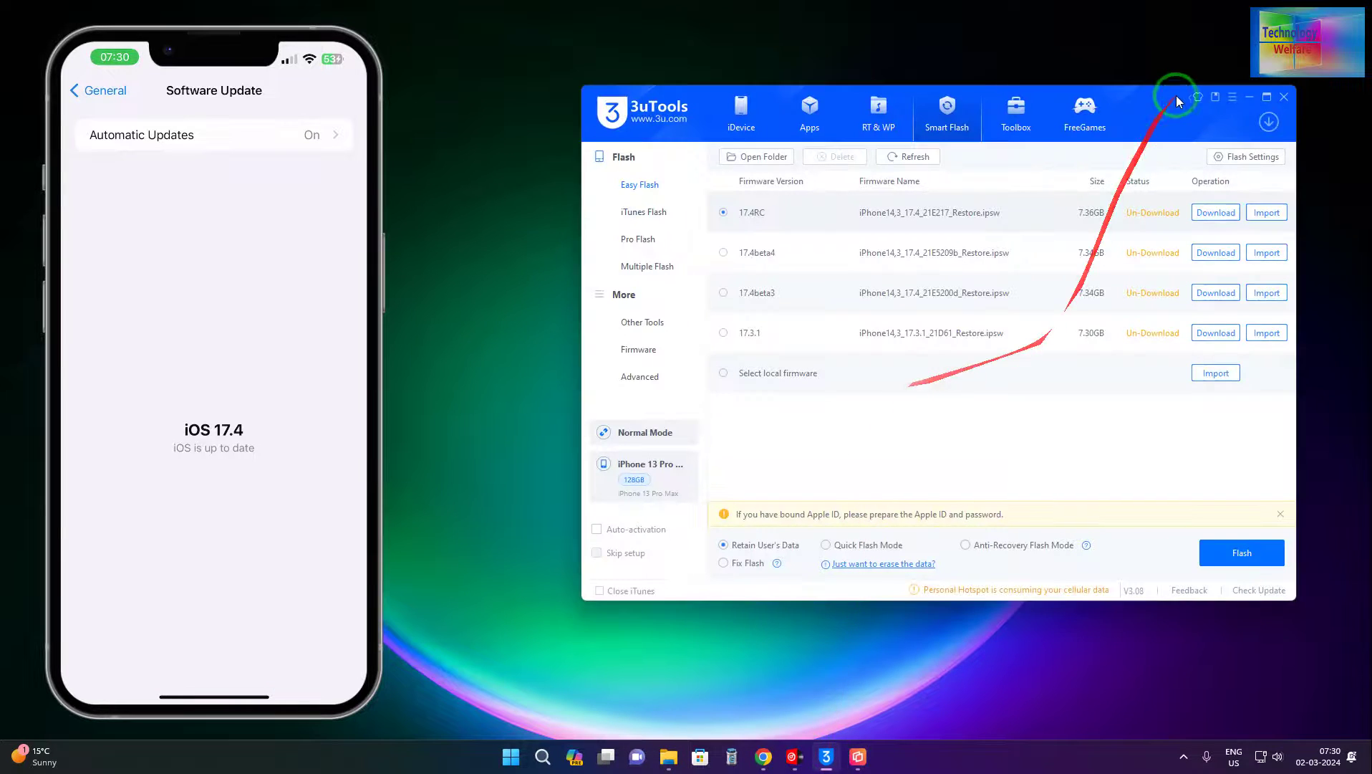
pyautogui.moveTo(1177, 96); pyautogui.dragTo(1077, 155)
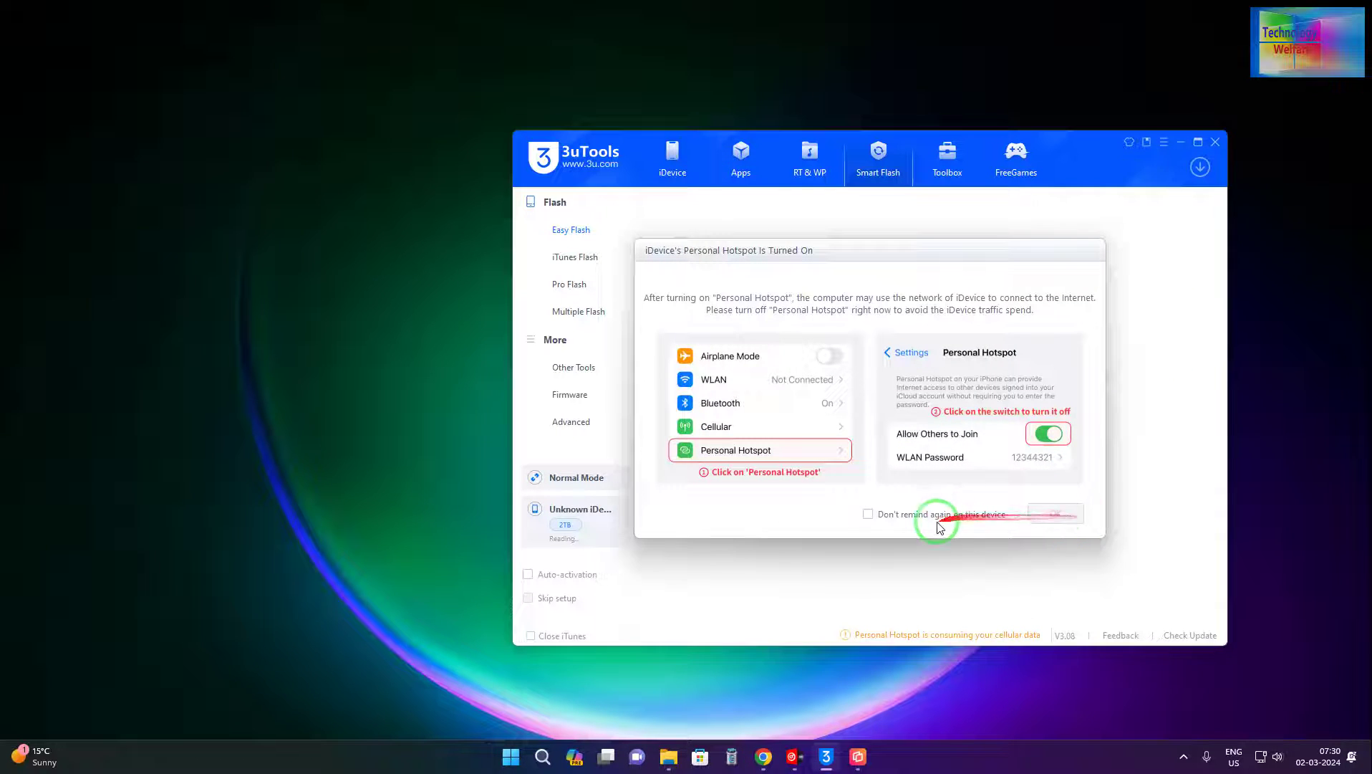
pyautogui.click(868, 514)
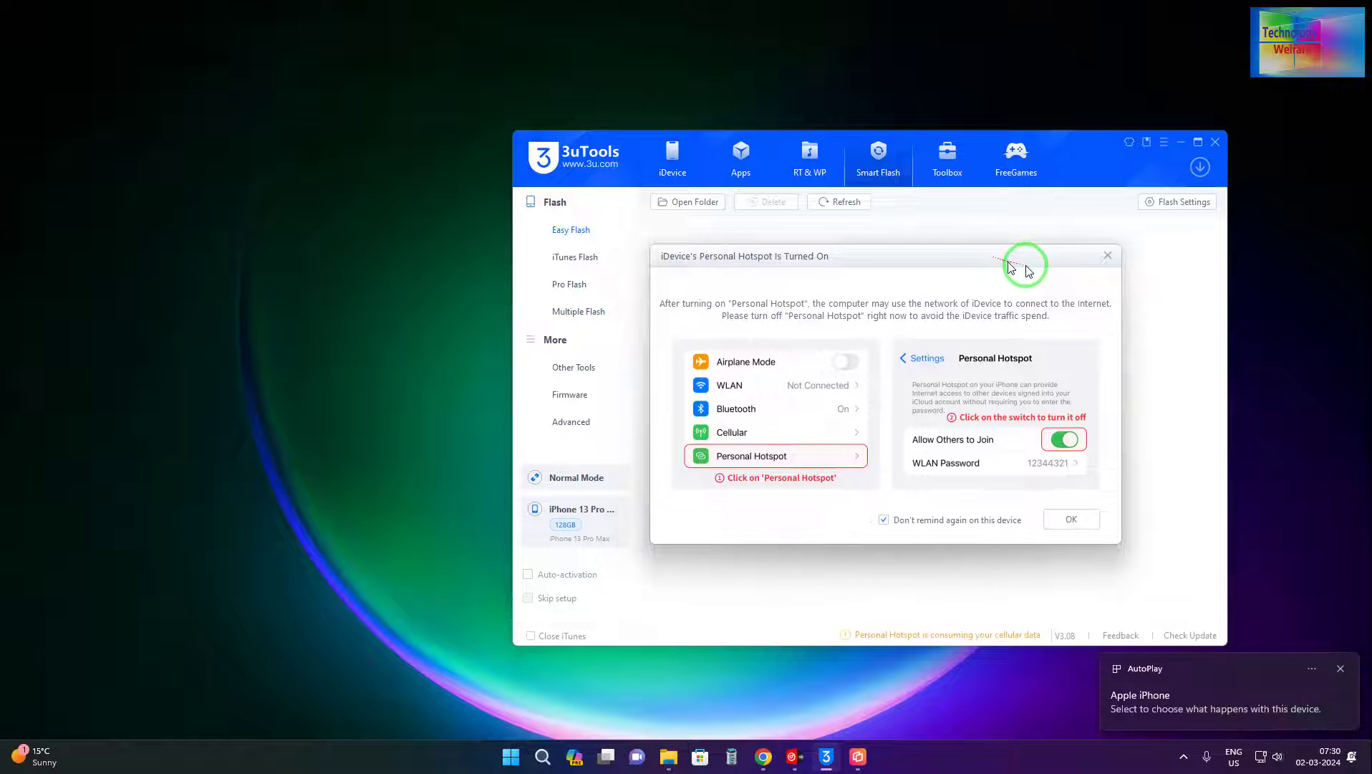
pyautogui.moveTo(992, 260); pyautogui.dragTo(1065, 248)
pyautogui.click(1122, 510)
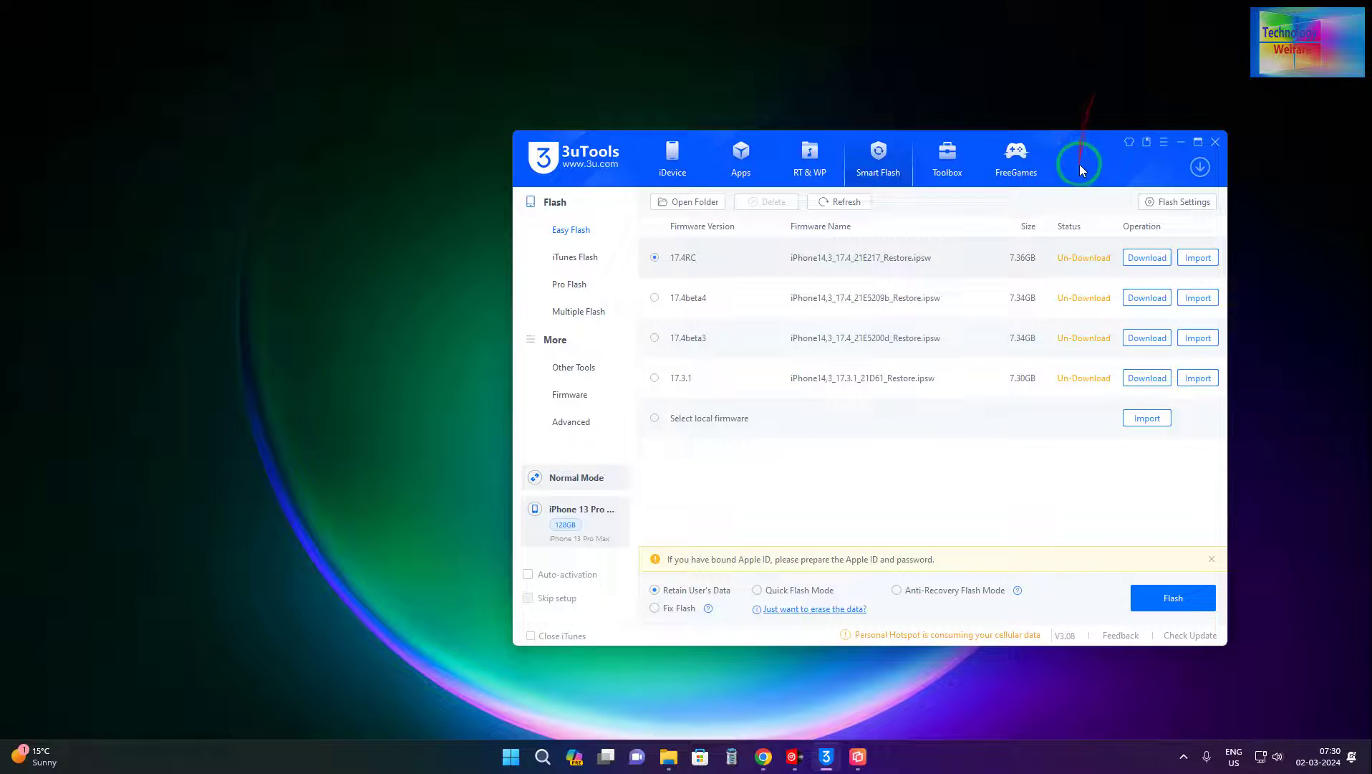
pyautogui.moveTo(1080, 164)
pyautogui.mouseDown()
pyautogui.moveTo(1139, 104)
pyautogui.moveTo(1113, 162)
pyautogui.mouseUp()
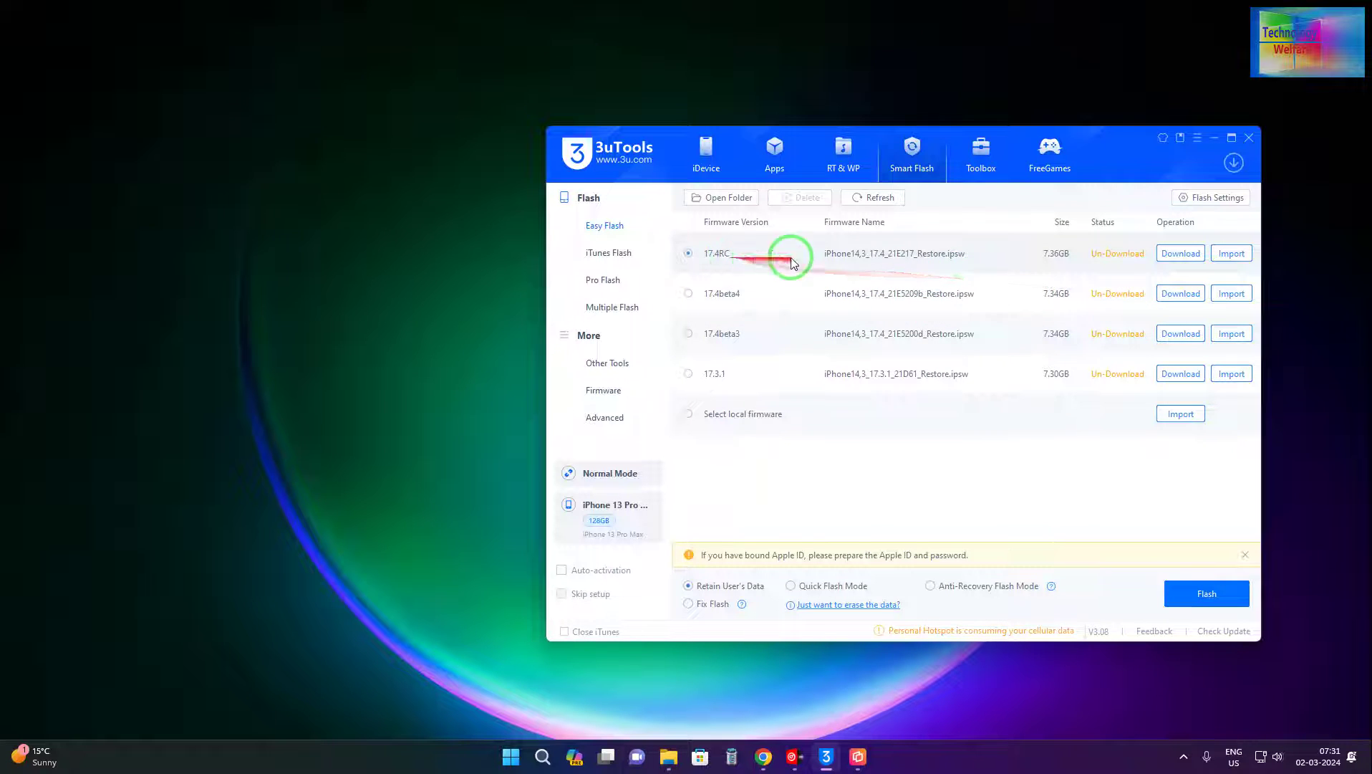
# Start downloading the iOS 17.4 RC firmware and confirm its task sits at 0% in the download list
pyautogui.click(1180, 252)
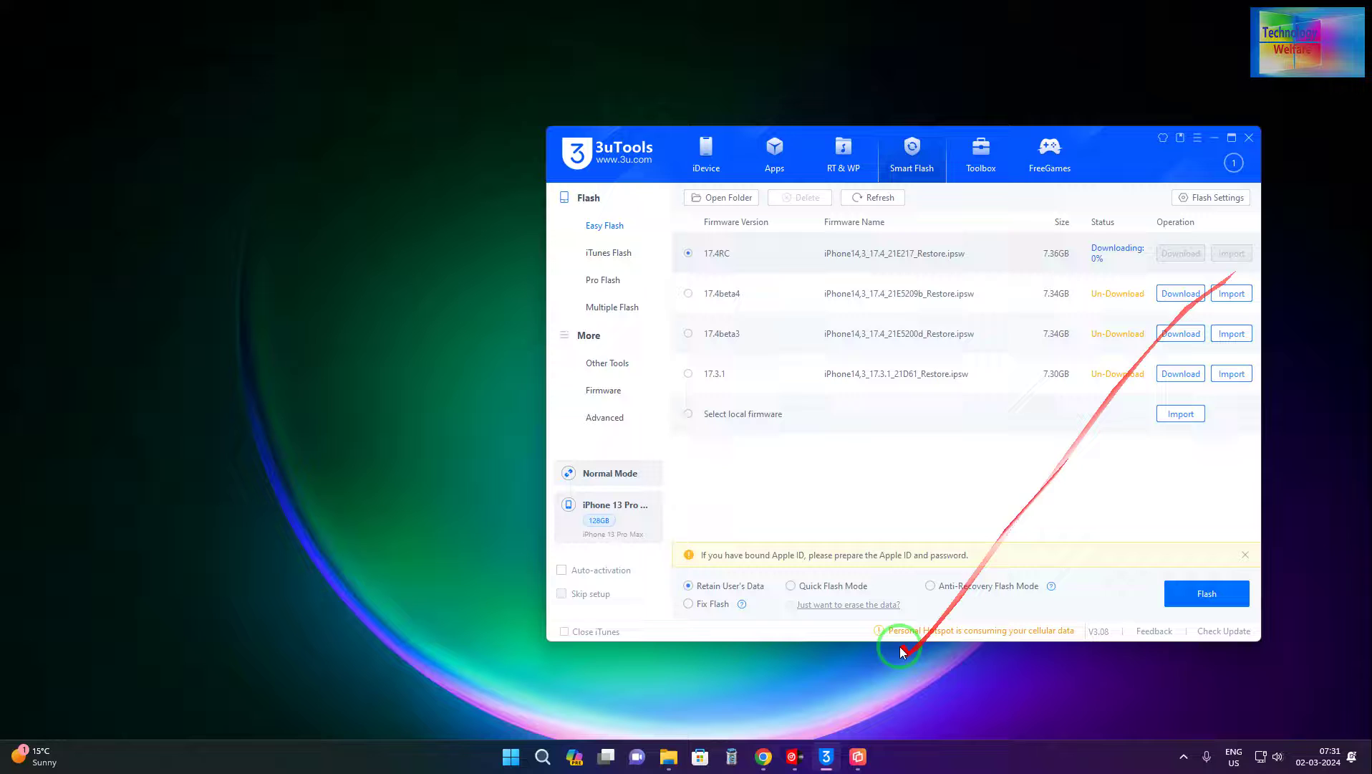
pyautogui.moveTo(1093, 143); pyautogui.dragTo(1093, 122)
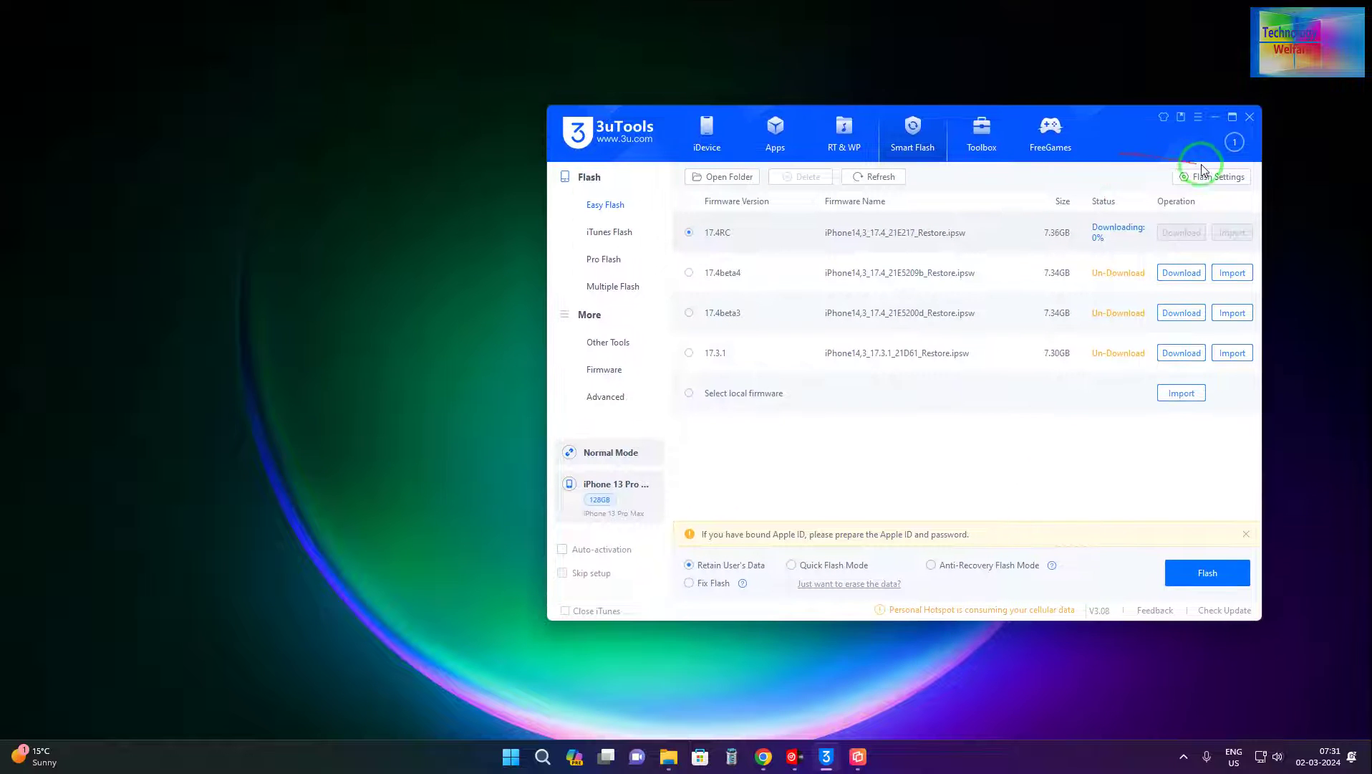
pyautogui.click(1232, 143)
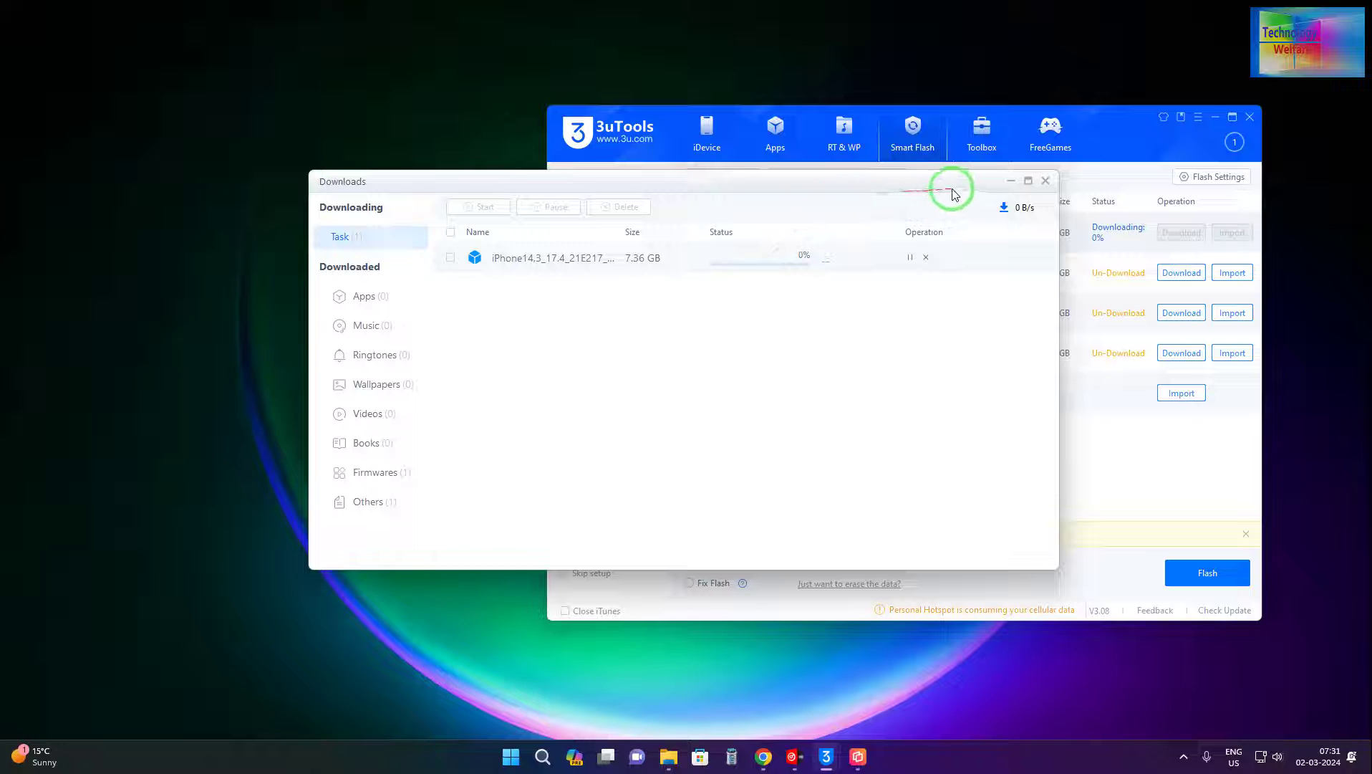
pyautogui.click(1045, 181)
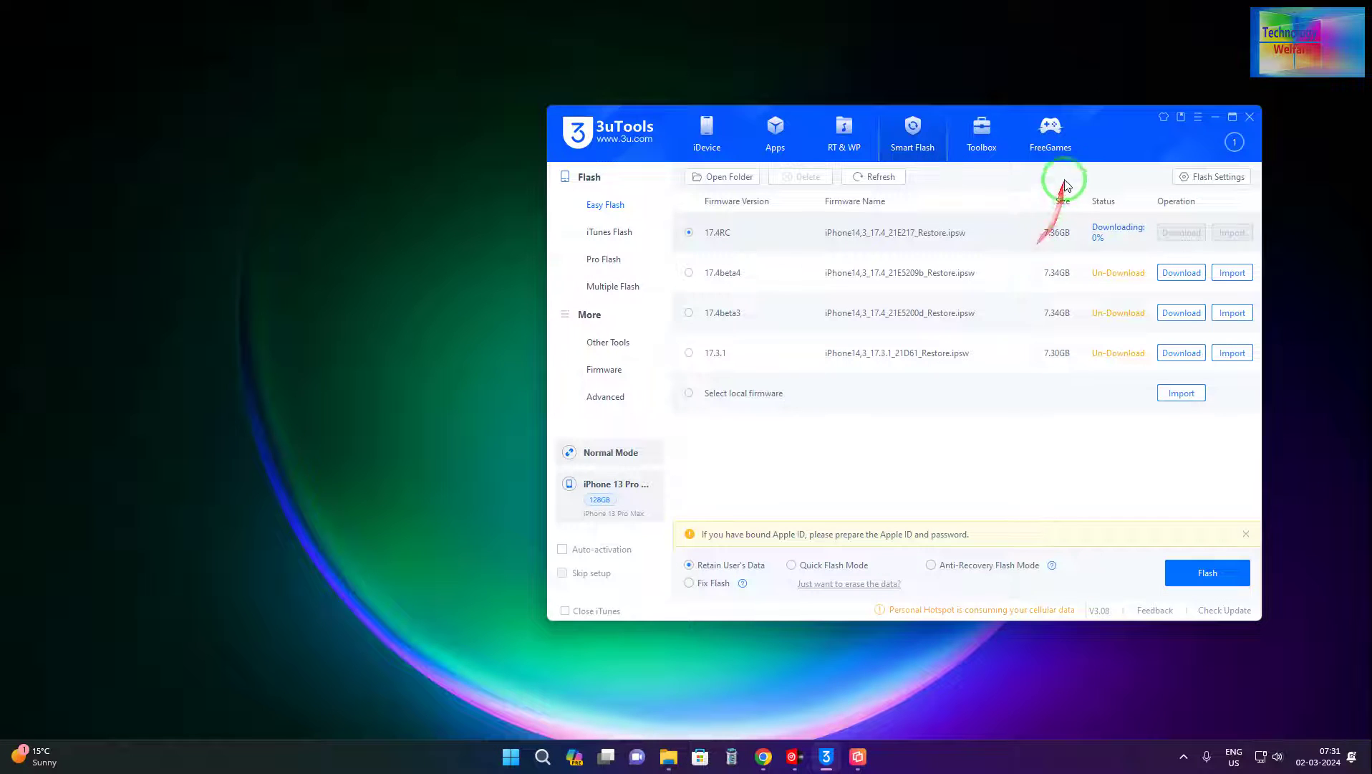
pyautogui.moveTo(1128, 129); pyautogui.dragTo(1143, 128)
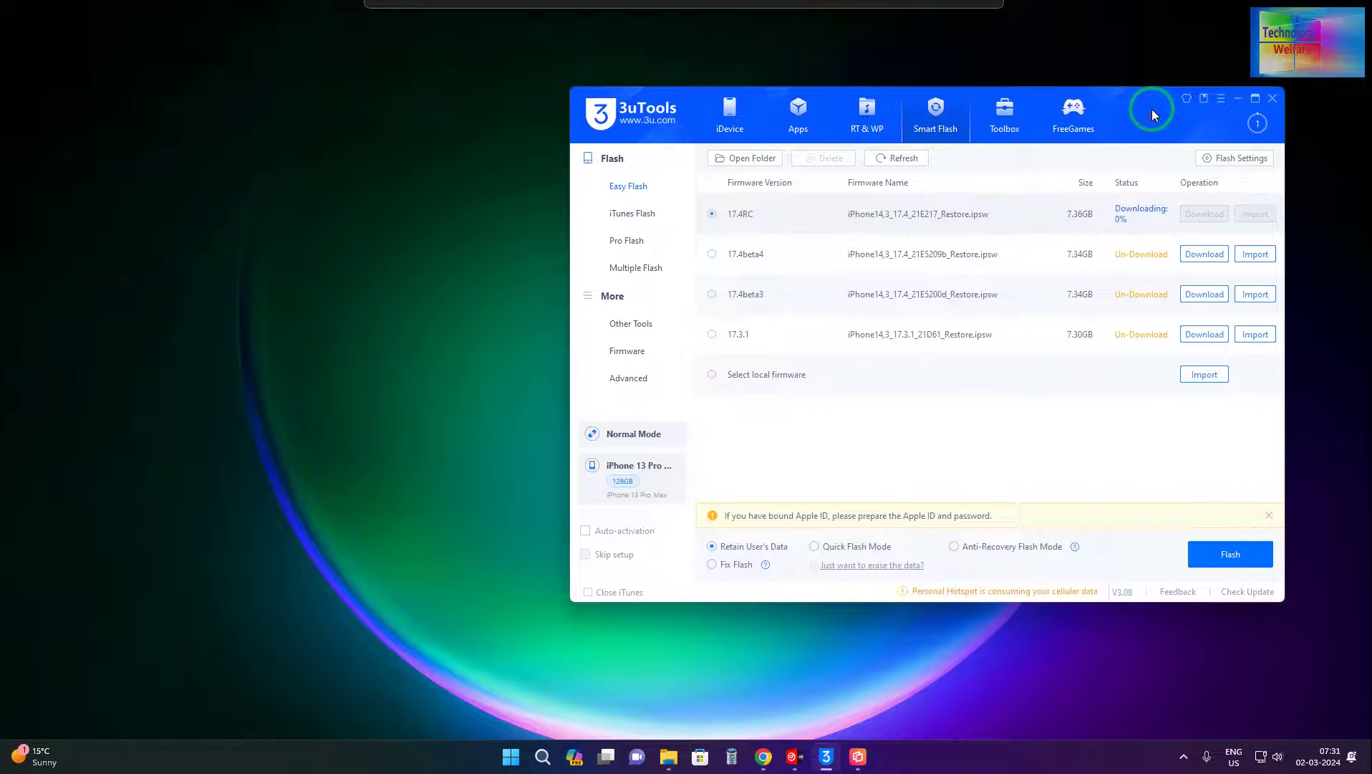
pyautogui.moveTo(1143, 127); pyautogui.dragTo(1148, 76)
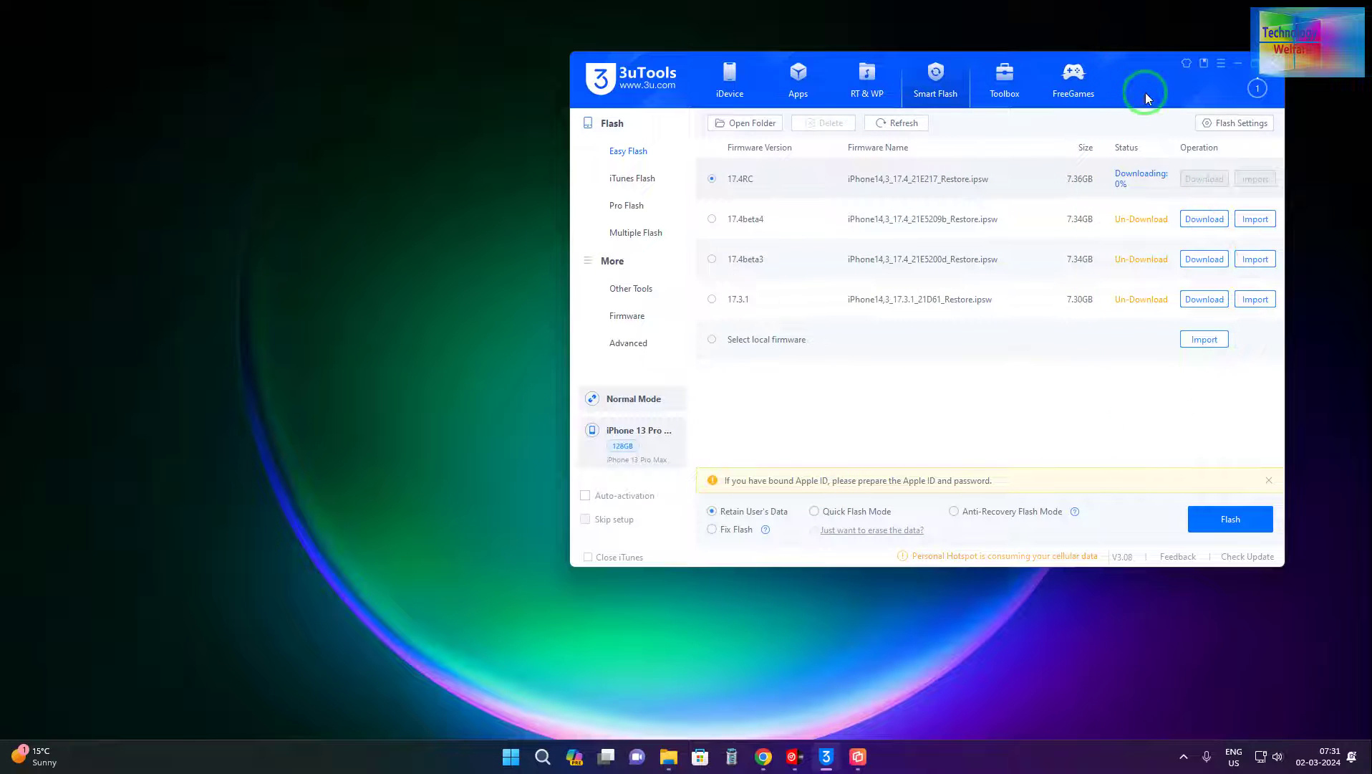
pyautogui.moveTo(1146, 93); pyautogui.dragTo(1146, 81)
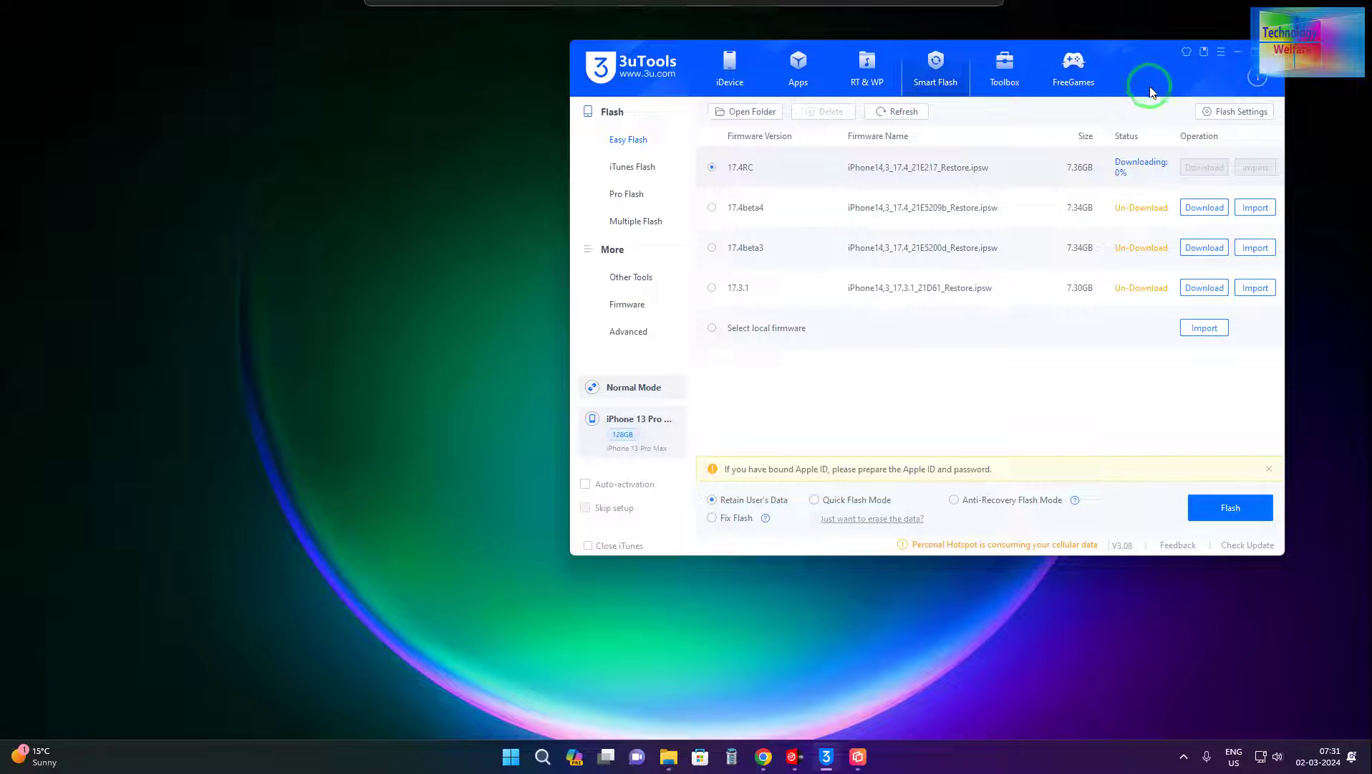
pyautogui.click(1232, 526)
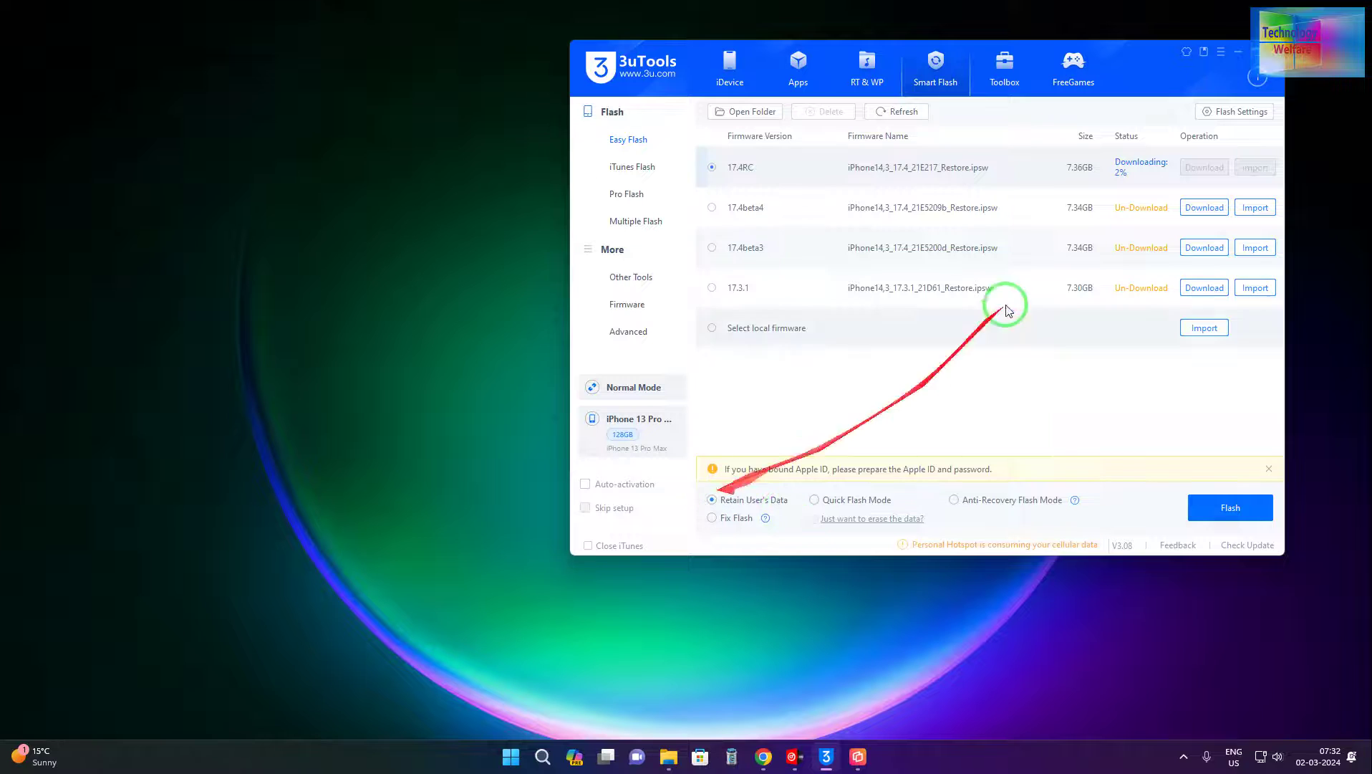
pyautogui.moveTo(1155, 59)
pyautogui.mouseDown()
pyautogui.moveTo(1141, 50)
pyautogui.moveTo(1142, 66)
pyautogui.mouseUp()
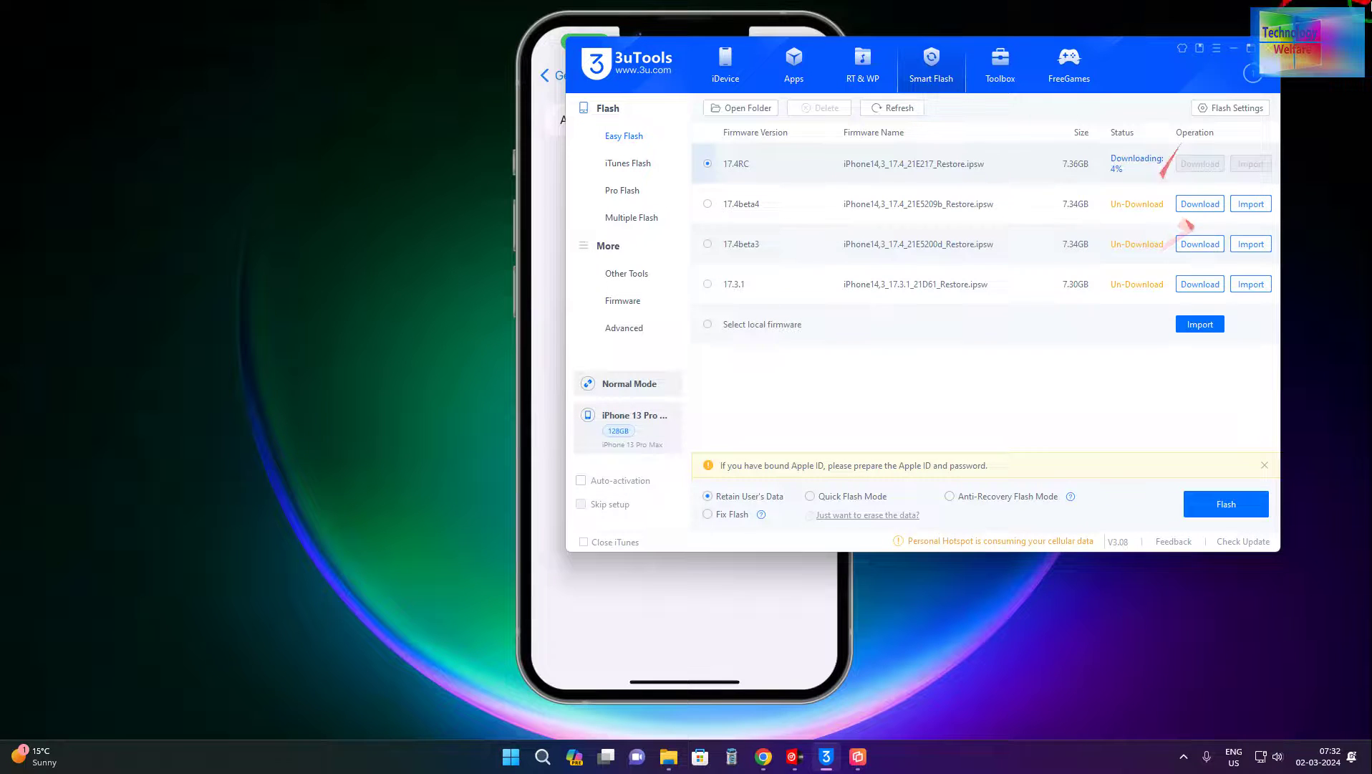
pyautogui.moveTo(686, 20)
pyautogui.mouseDown()
pyautogui.moveTo(360, 49)
pyautogui.moveTo(277, 23)
pyautogui.mouseUp()
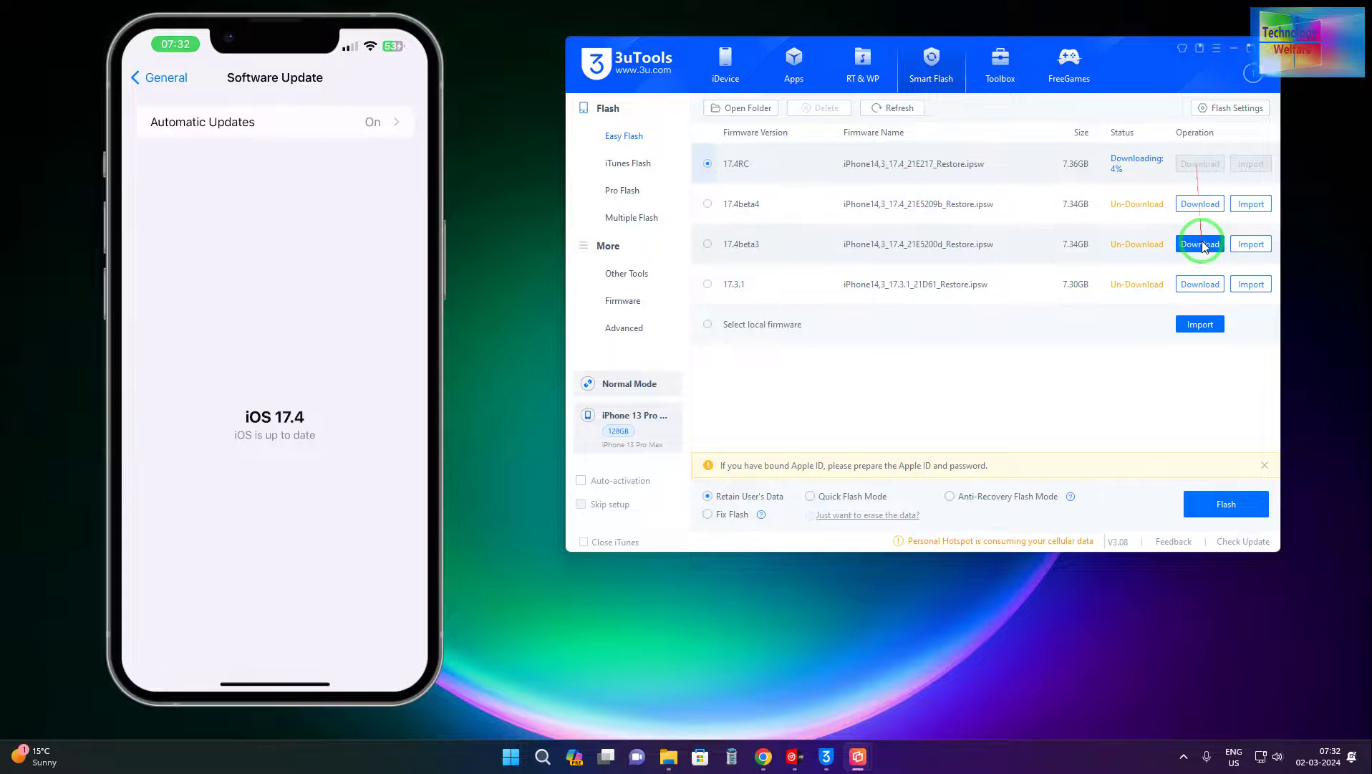
# Reposition the 3uTools window beside the mirrored iPhone while iOS 17.4 RC downloads
pyautogui.moveTo(1159, 65); pyautogui.dragTo(1147, 68)
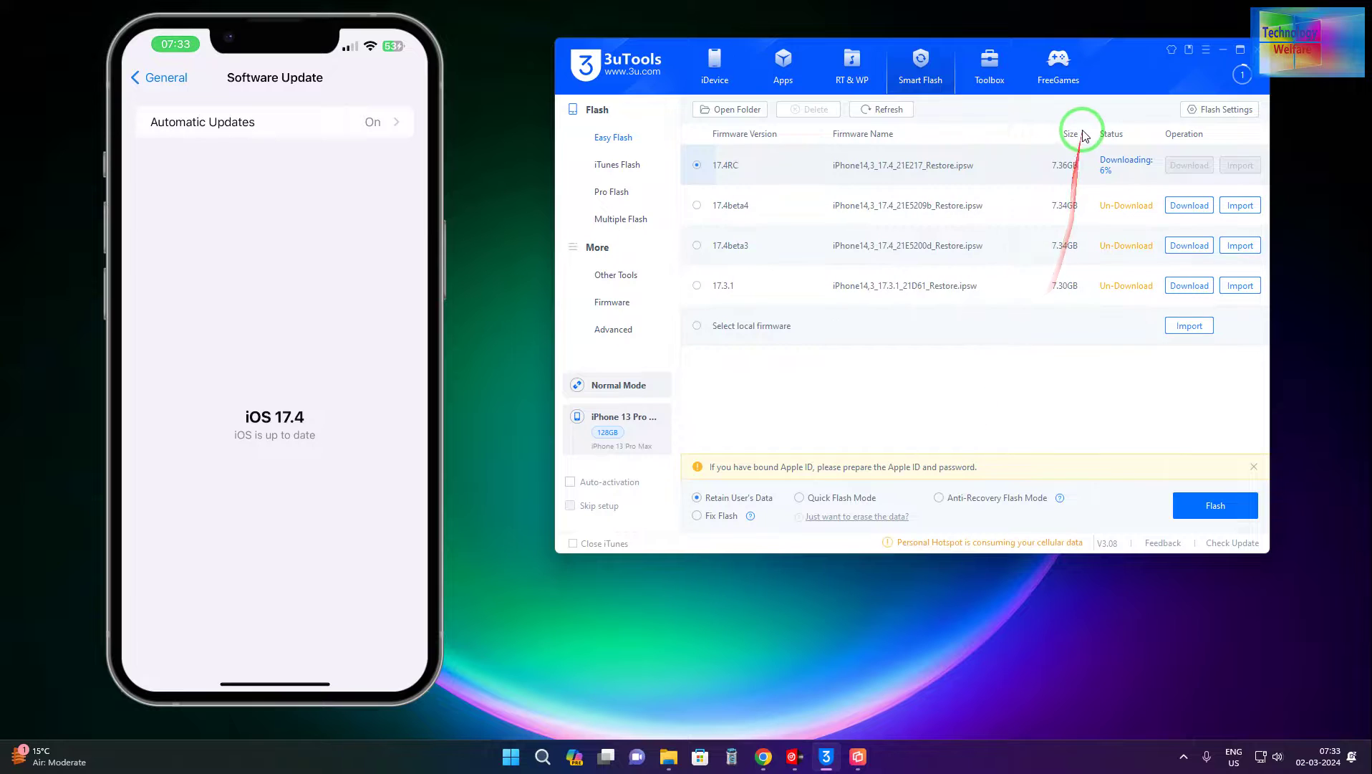
pyautogui.moveTo(1121, 66); pyautogui.dragTo(1122, 41)
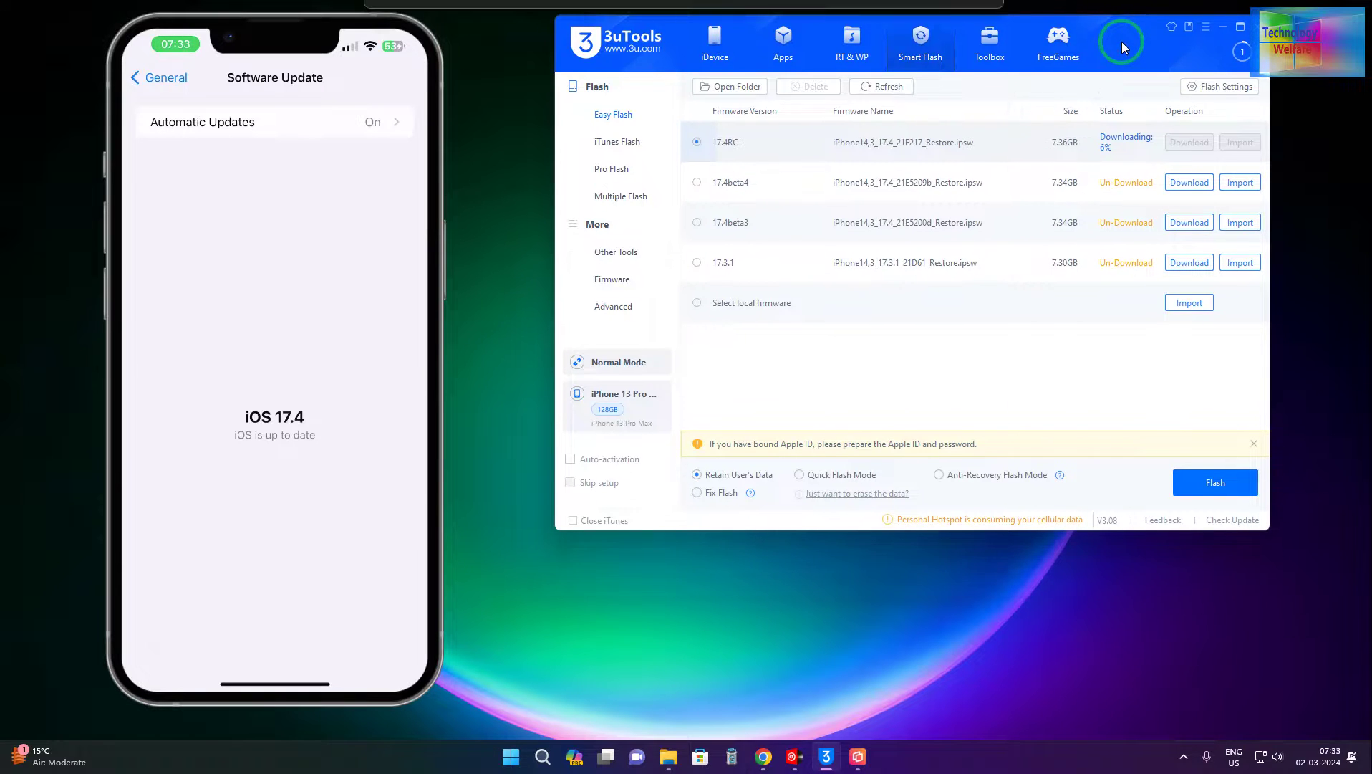
# Show the ipsw.me iPhone 13 Pro Max Signed IPSWs section, listing only iOS 17.3.1 (21D61)
pyautogui.click(764, 753)
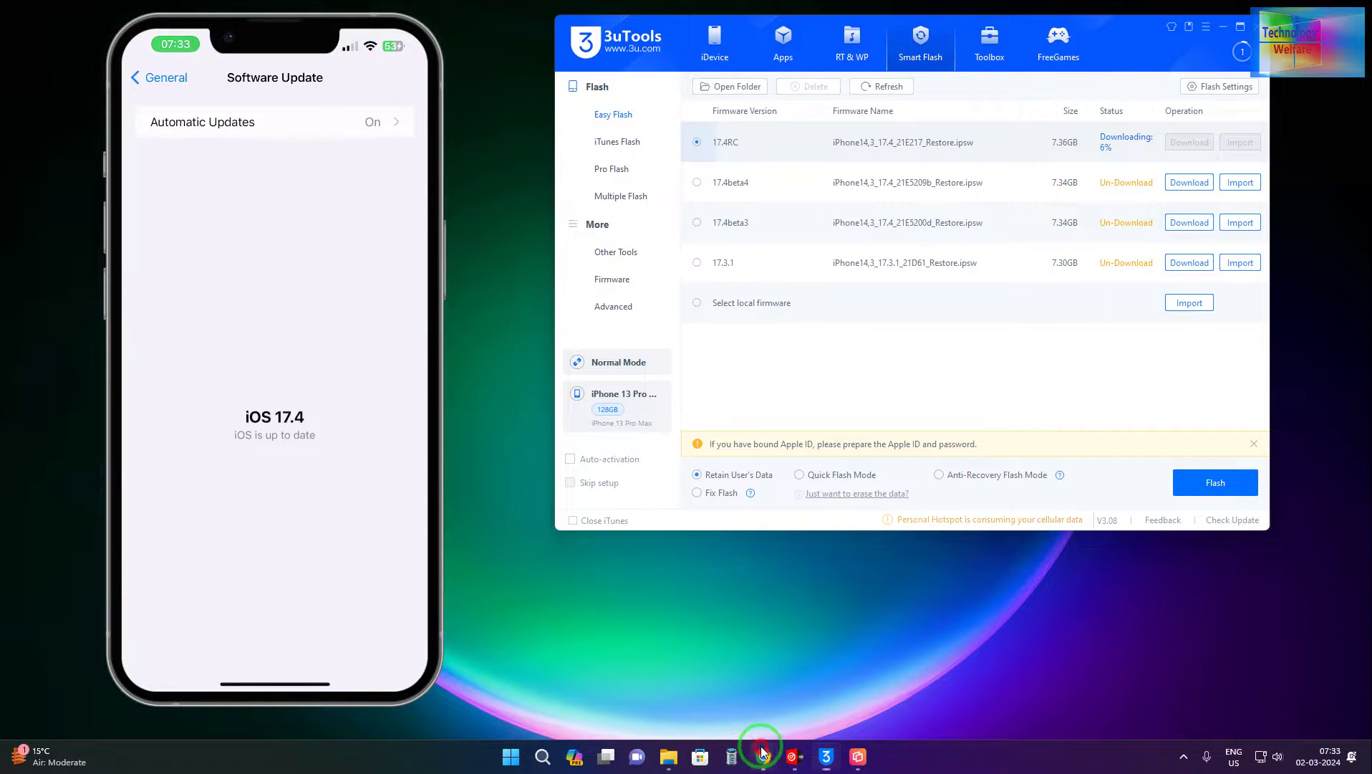
pyautogui.moveTo(762, 757)
pyautogui.click(804, 694)
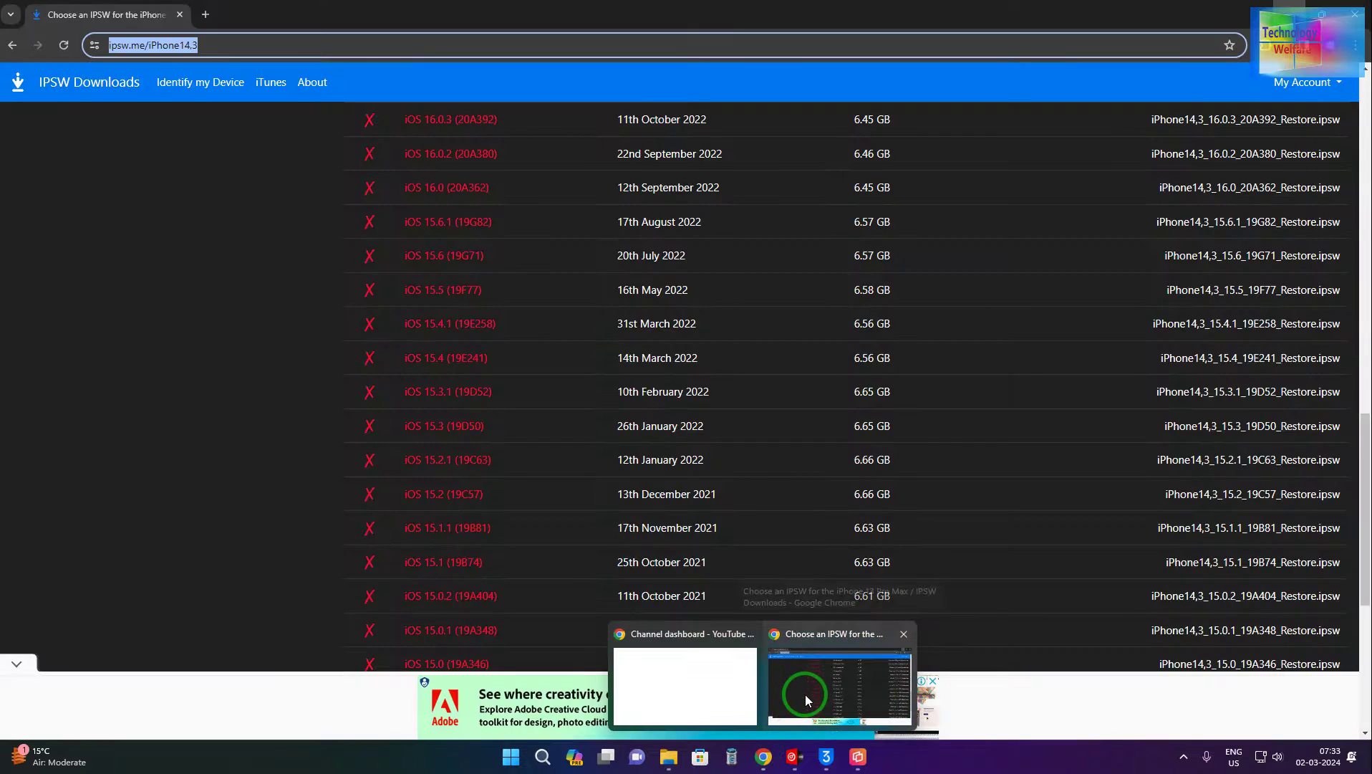
pyautogui.scroll(5, 806, 457)
pyautogui.scroll(7, 806, 457)
pyautogui.scroll(4, 806, 462)
pyautogui.moveTo(806, 458); pyautogui.dragTo(525, 322)
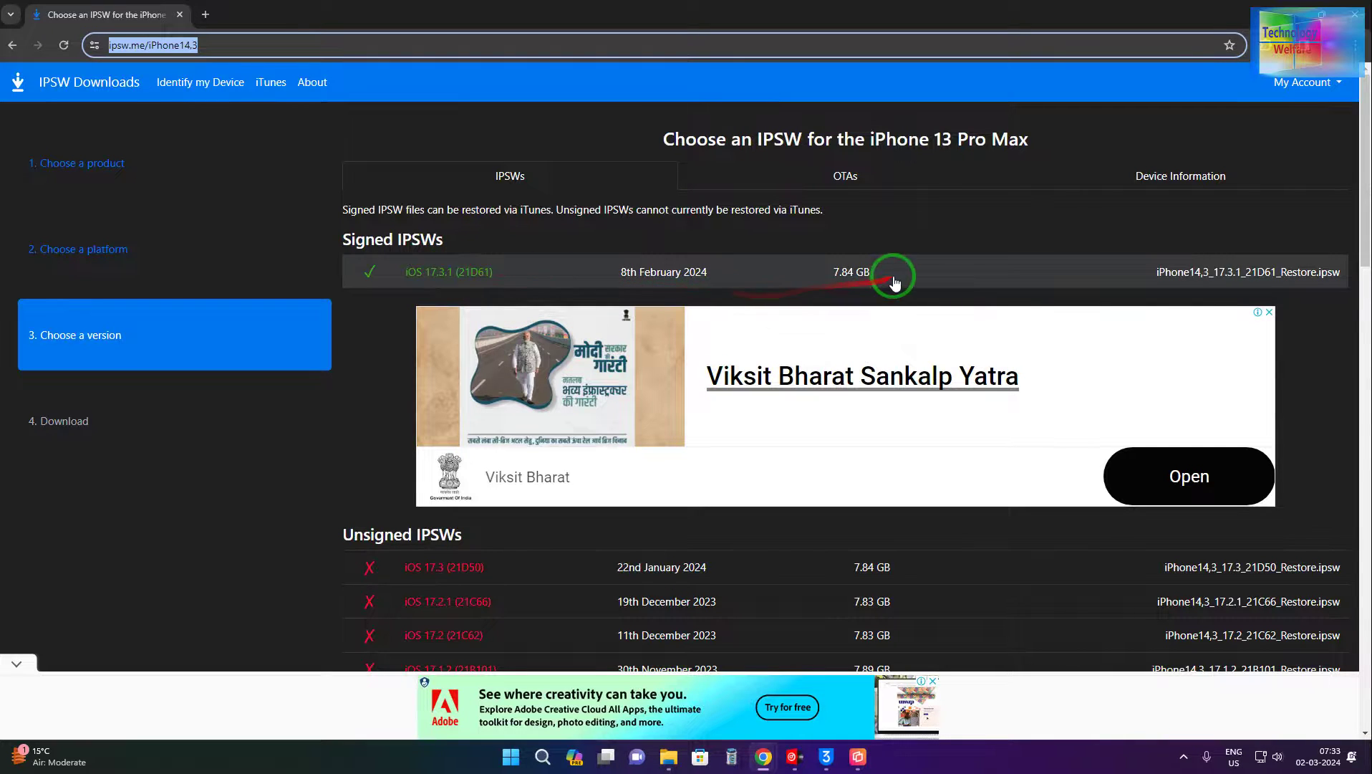
pyautogui.moveTo(849, 286); pyautogui.dragTo(776, 419)
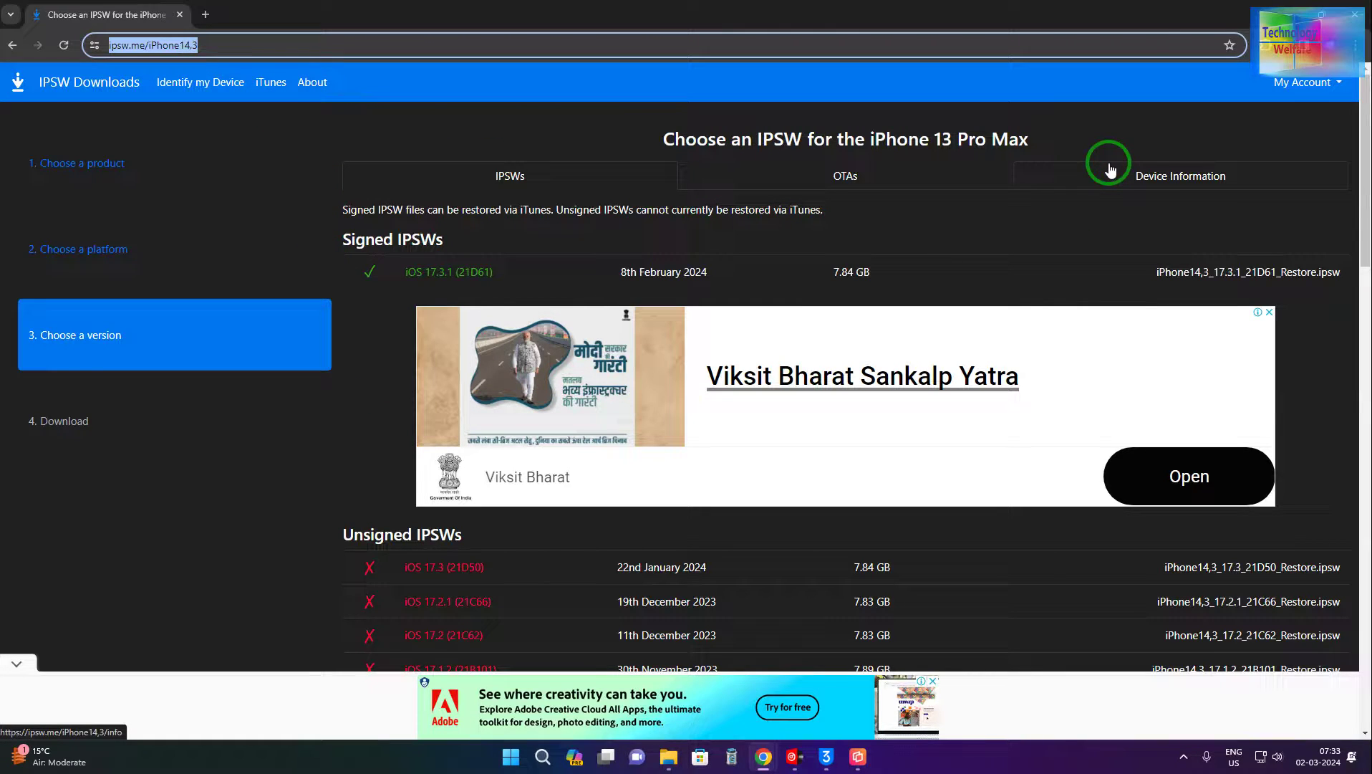
# Minimize Chrome to check the iOS 17.4 RC download progress in 3uTools
pyautogui.click(1288, 13)
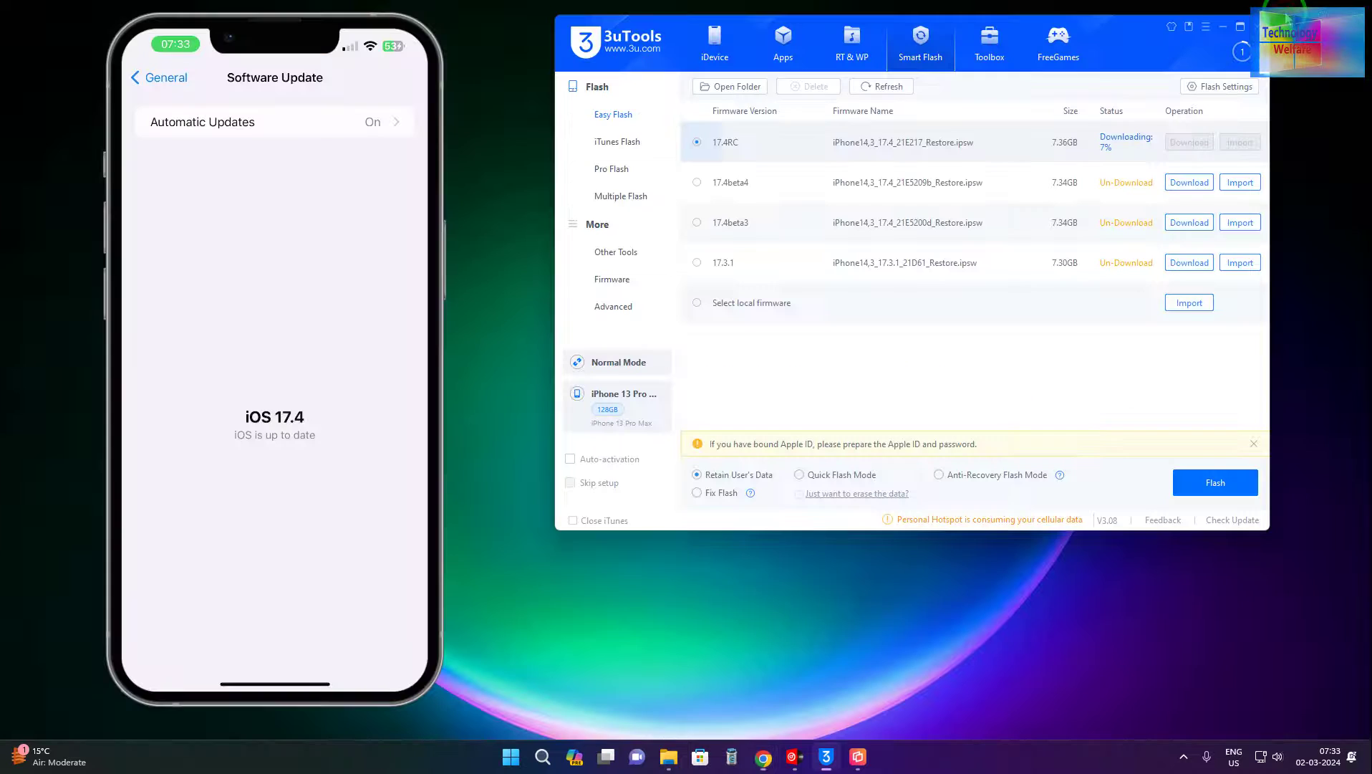